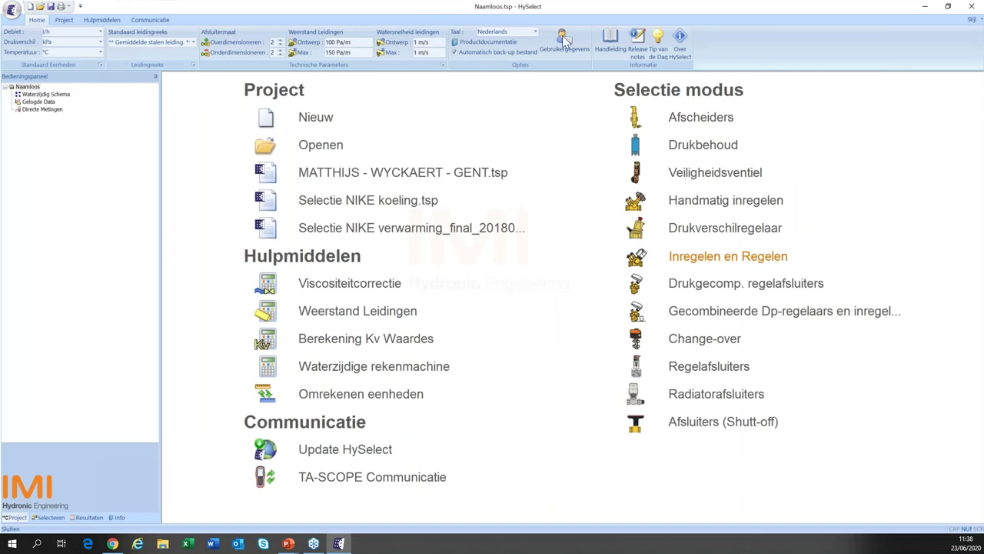
# Step: Change the program language to Français and agree to close the application so the new language takes effect
pyautogui.click(533, 31)
pyautogui.scroll(3, 512, 77)
pyautogui.scroll(2, 509, 60)
pyautogui.click(510, 61)
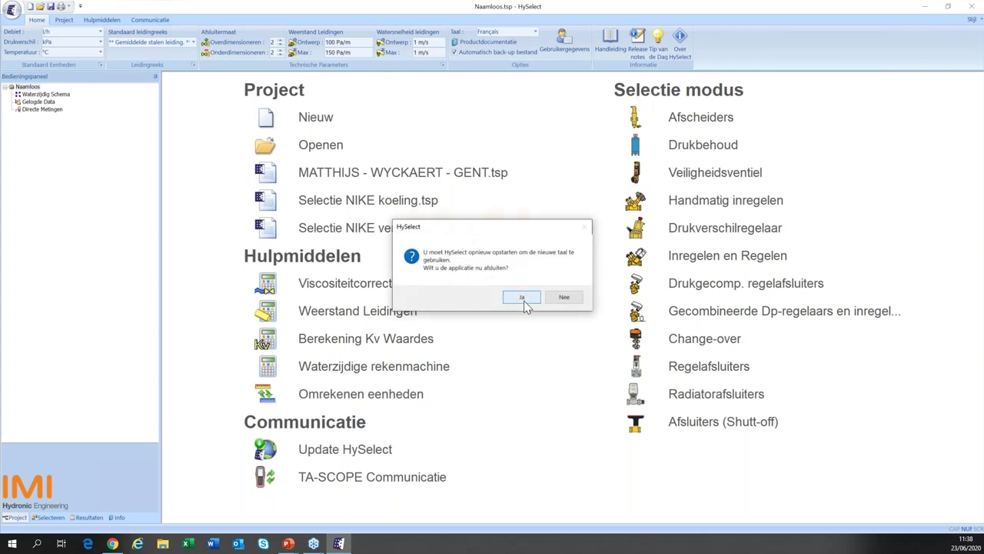
pyautogui.click(523, 298)
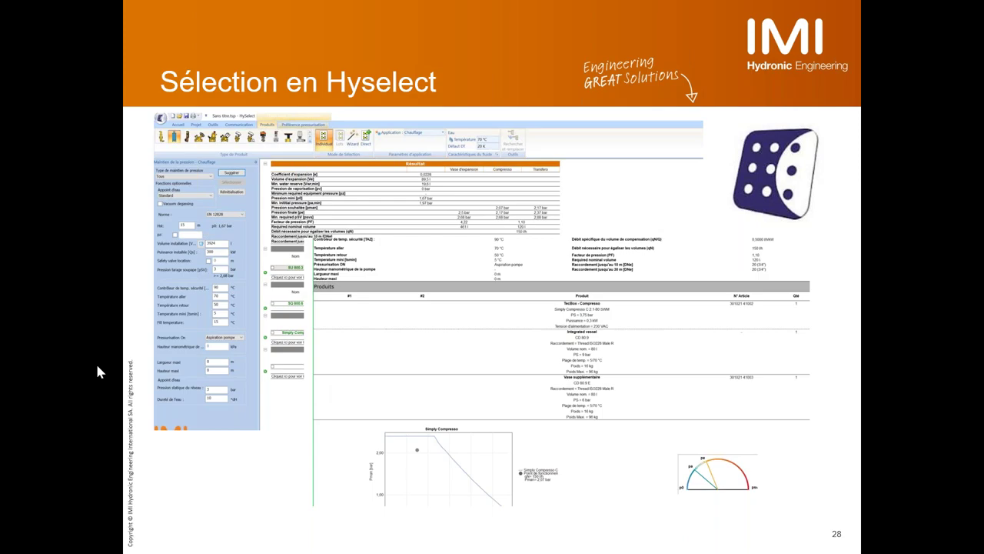
# Step: Switch from the slideshow to HySelect and open the individual product selection for pressure maintenance
pyautogui.hotkey('alt', 'Tab')
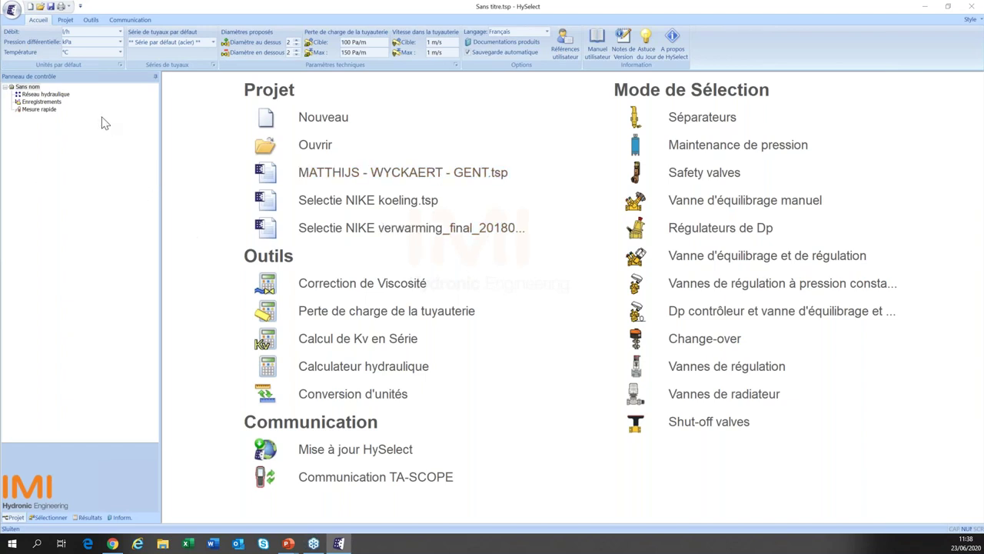
pyautogui.click(56, 520)
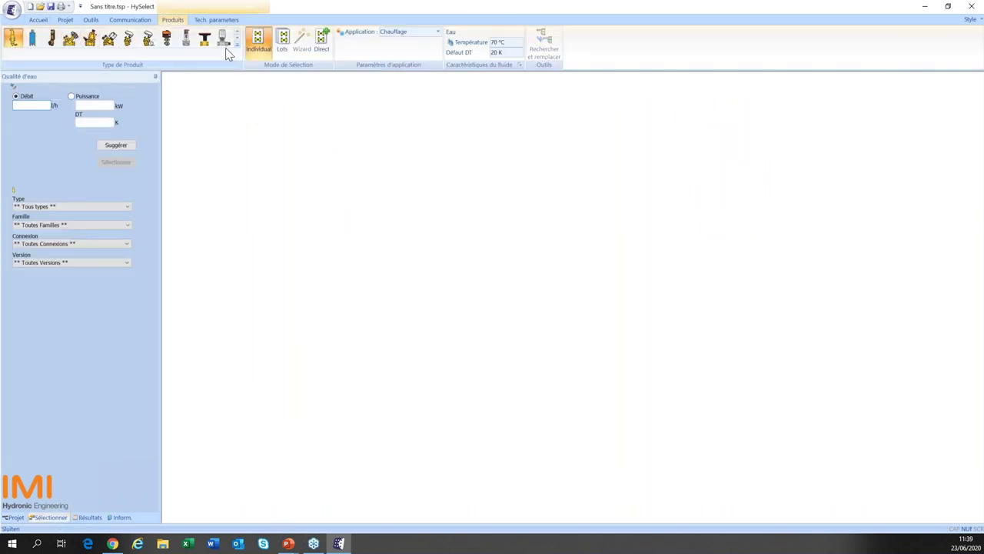
pyautogui.click(35, 44)
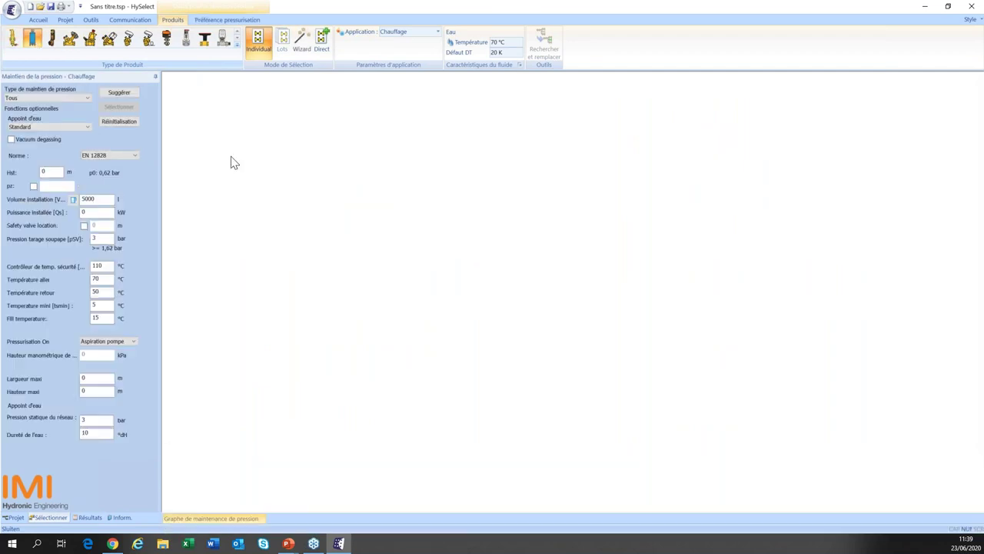
# Step: Keep the pressure maintenance type on Tous and set the static height Hst to 12 m
pyautogui.click(26, 100)
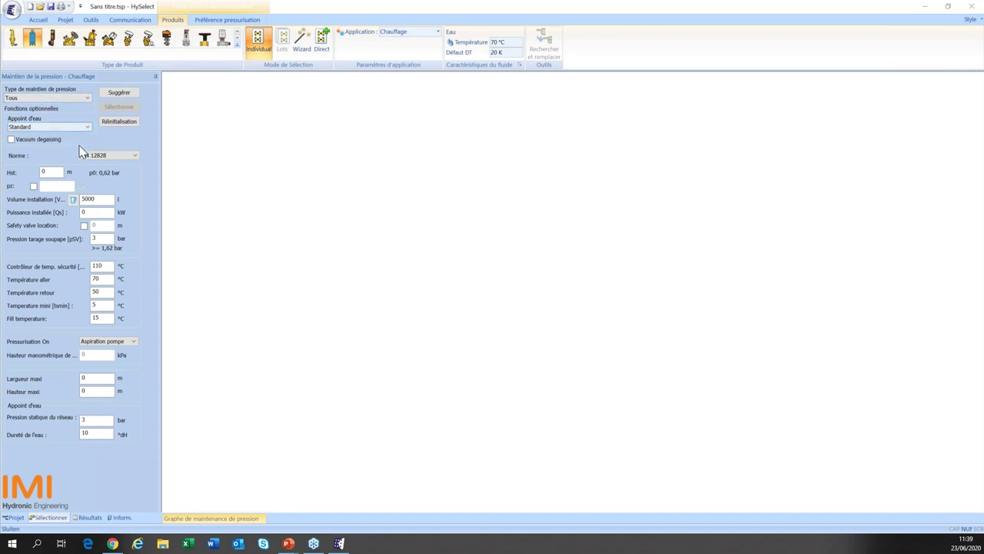
pyautogui.click(77, 100)
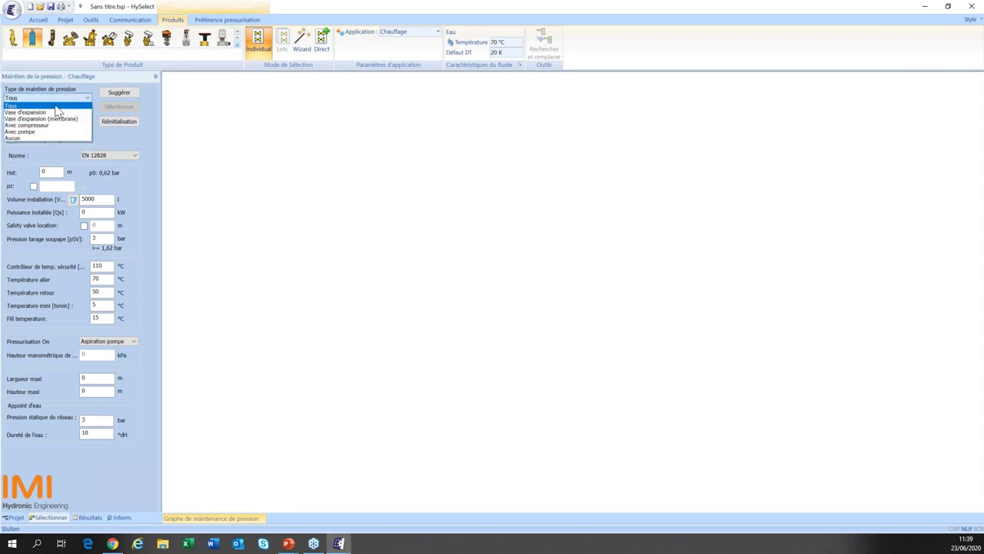
pyautogui.click(55, 107)
pyautogui.doubleClick(47, 172)
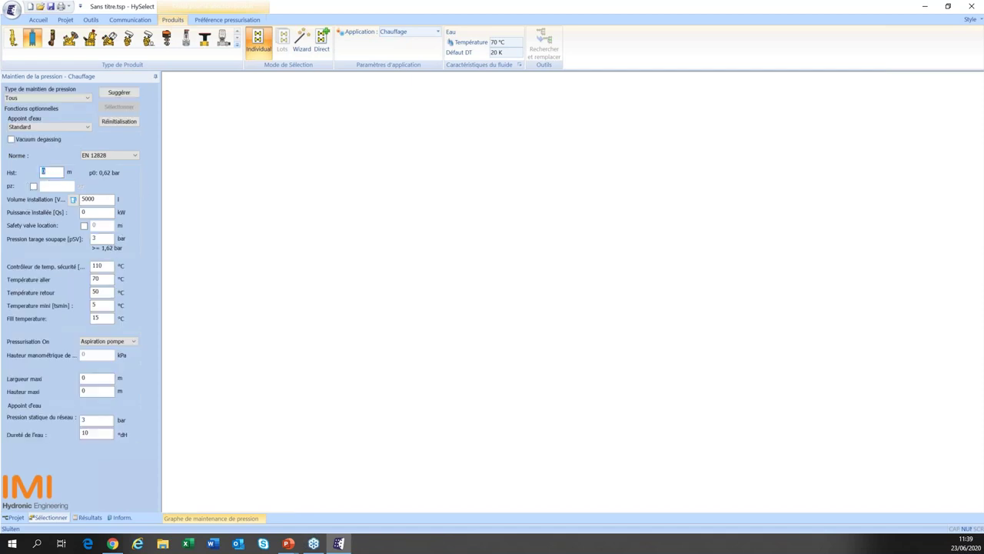
pyautogui.write('12')
# Step: Open the installation volume calculator and add a Chaudières en acier heat generator with a capacity of 250 kW
pyautogui.click(74, 200)
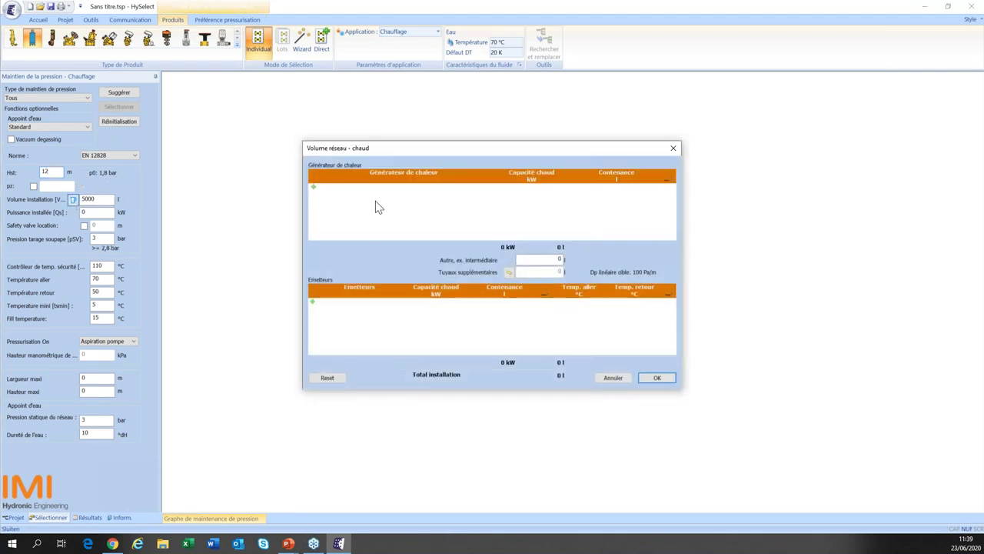
pyautogui.click(313, 188)
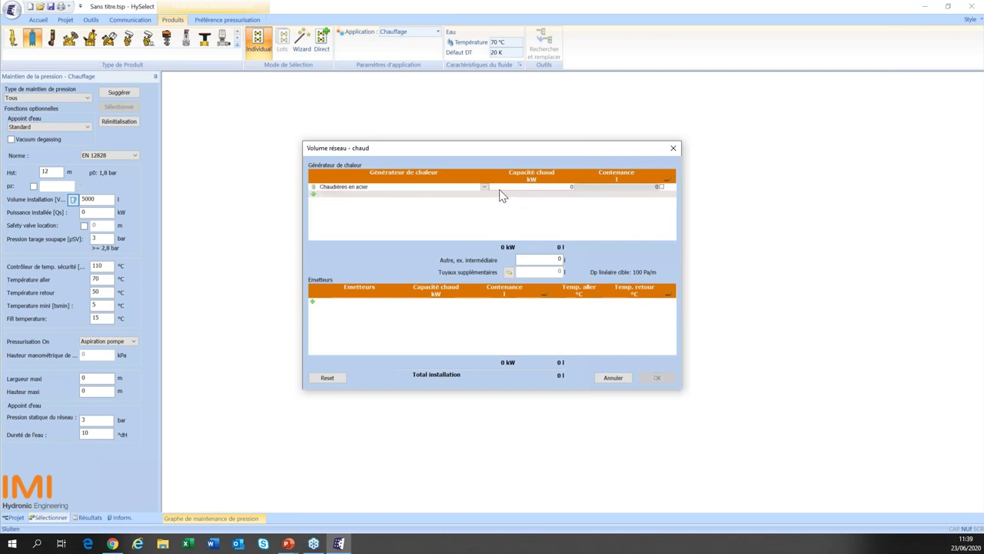
pyautogui.click(561, 192)
pyautogui.write('250')
pyautogui.press('Return')
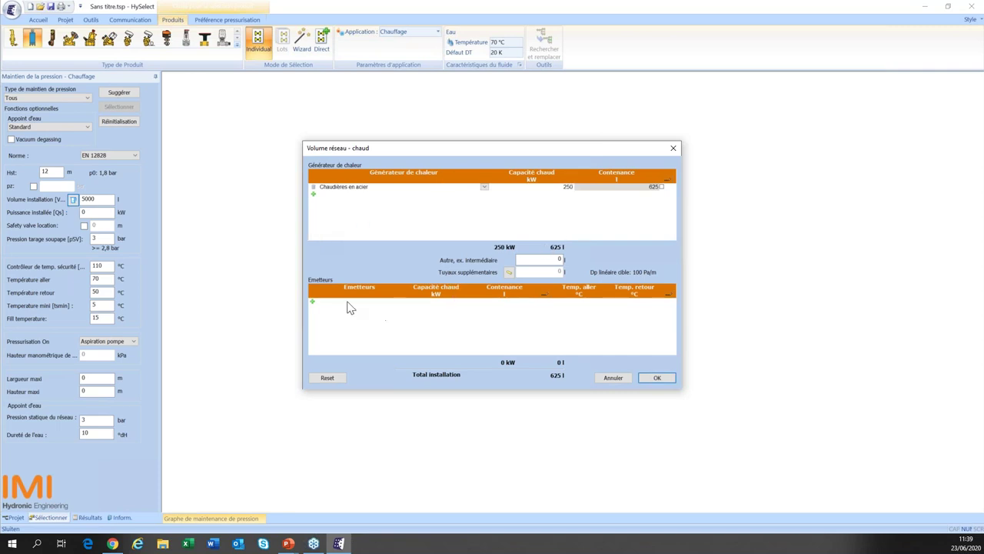
# Step: Add a Radiateurs acier (panneaux) emitter with a heating capacity of 200 kW
pyautogui.click(313, 302)
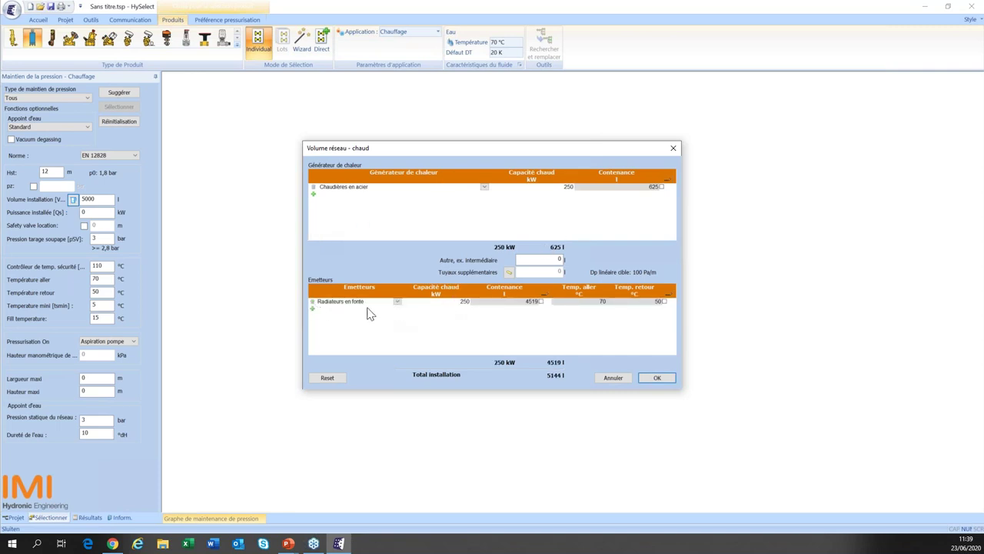
pyautogui.click(397, 302)
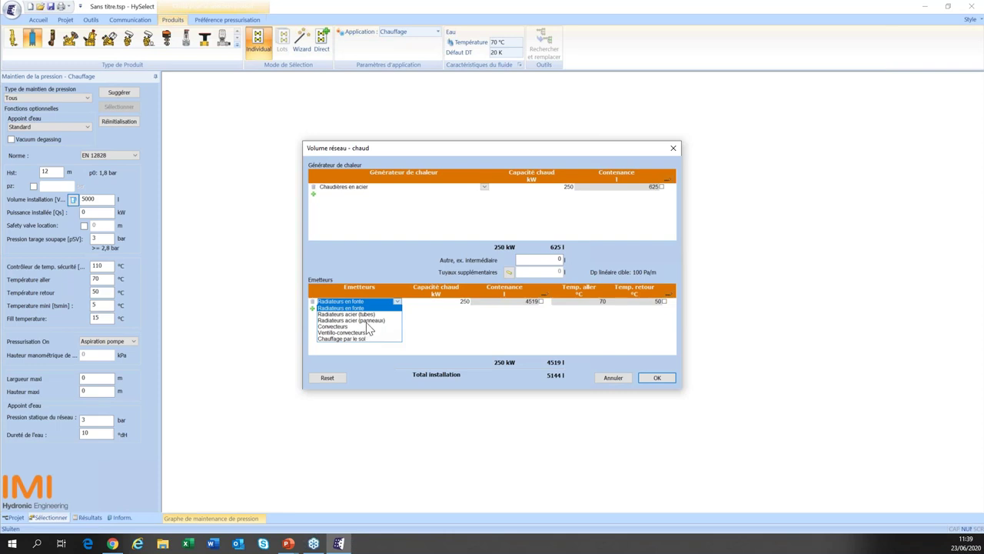
pyautogui.click(368, 320)
pyautogui.click(465, 303)
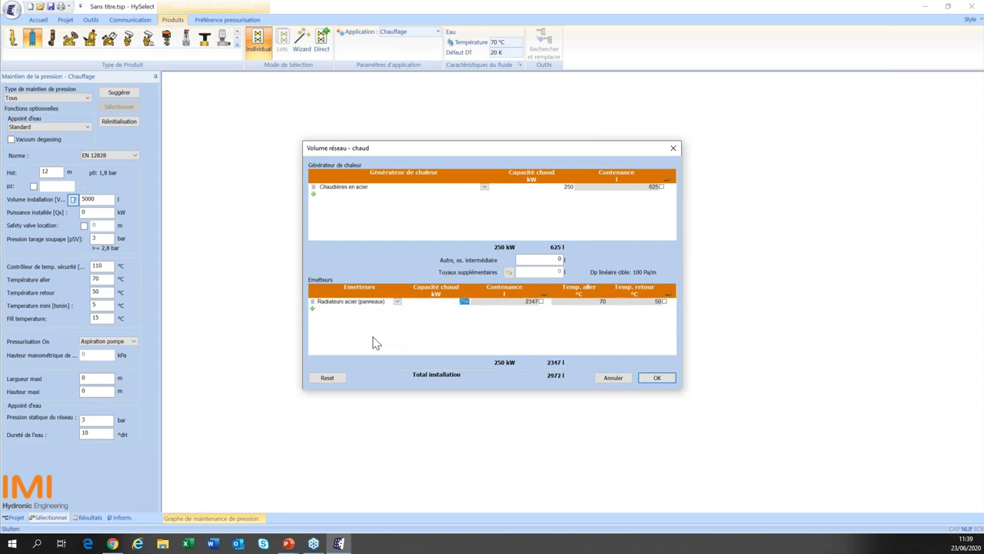
pyautogui.write('200')
# Step: Add Chauffage par le sol as the second emitter for the remaining 50 kW and accept the calculated network volume
pyautogui.click(313, 309)
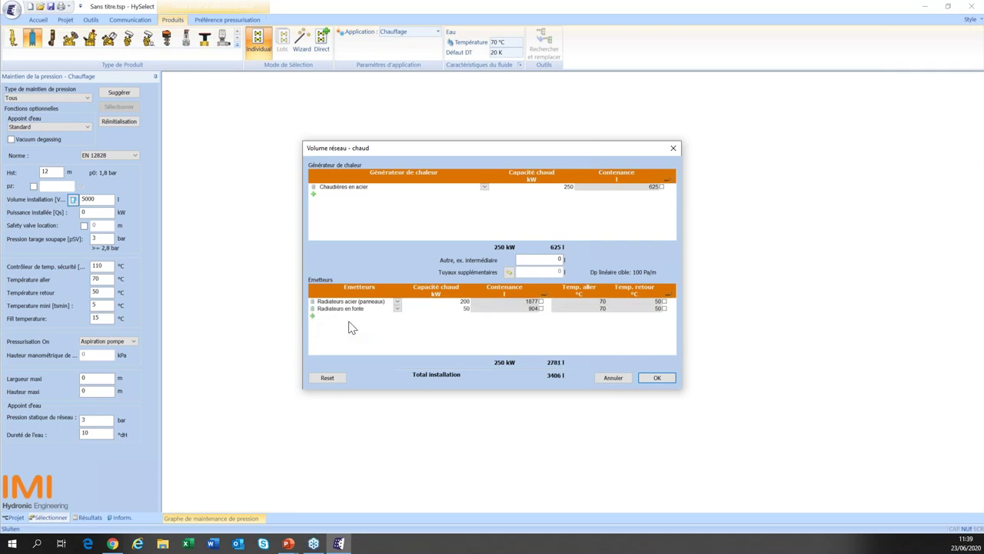
pyautogui.click(398, 309)
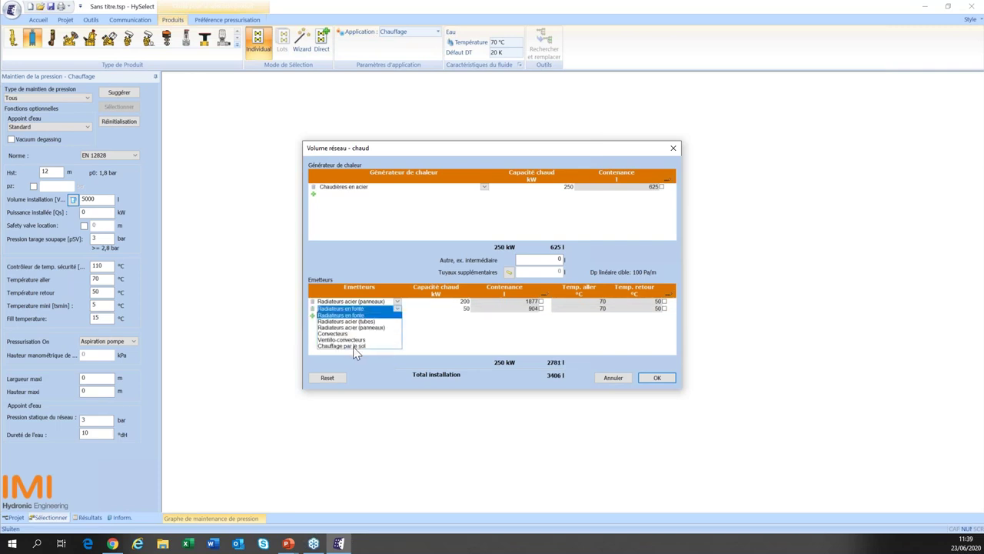
pyautogui.click(356, 346)
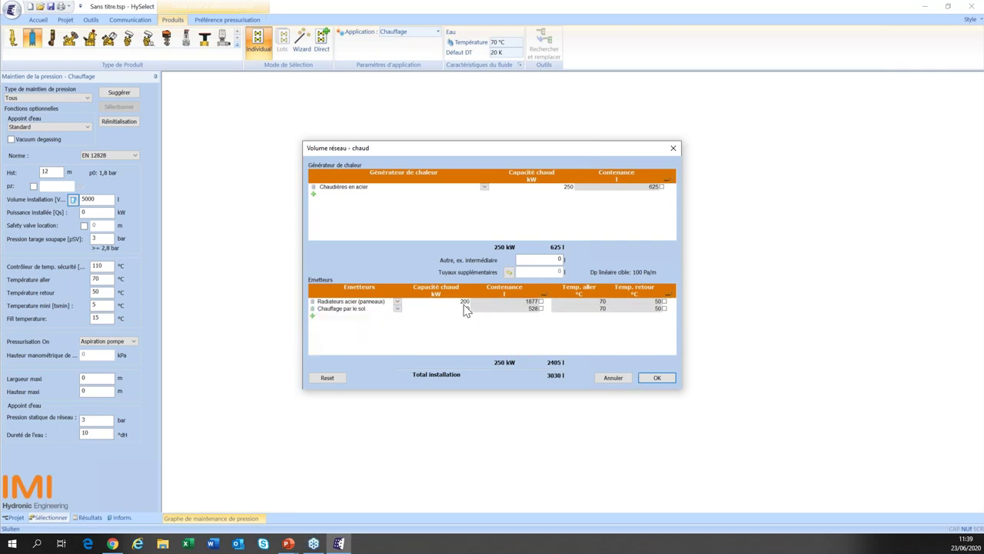
pyautogui.click(559, 259)
pyautogui.click(657, 379)
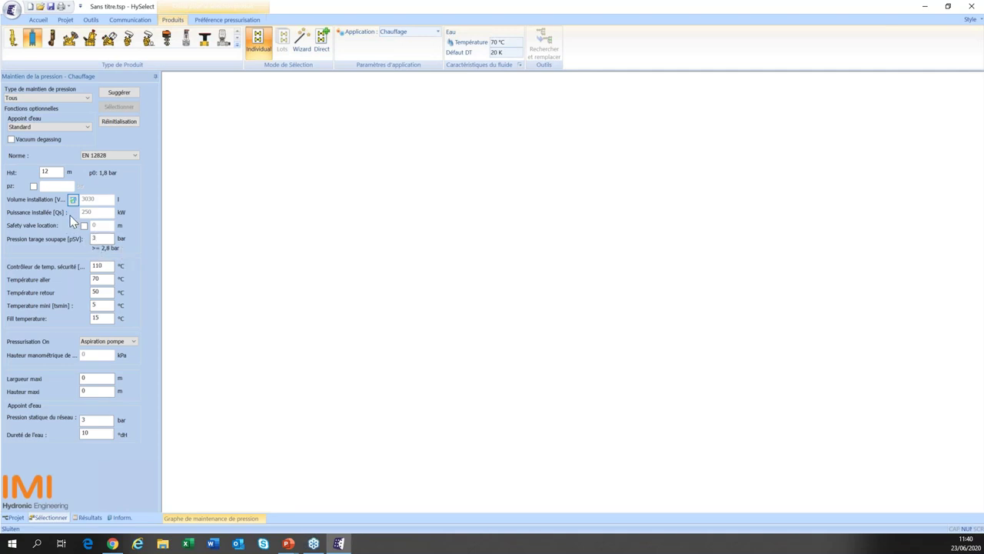
# Step: Set the safety valve pressure to 3 bar and the safety temperature limiter to 90 °C
pyautogui.click(93, 241)
pyautogui.write('3')
pyautogui.click(104, 265)
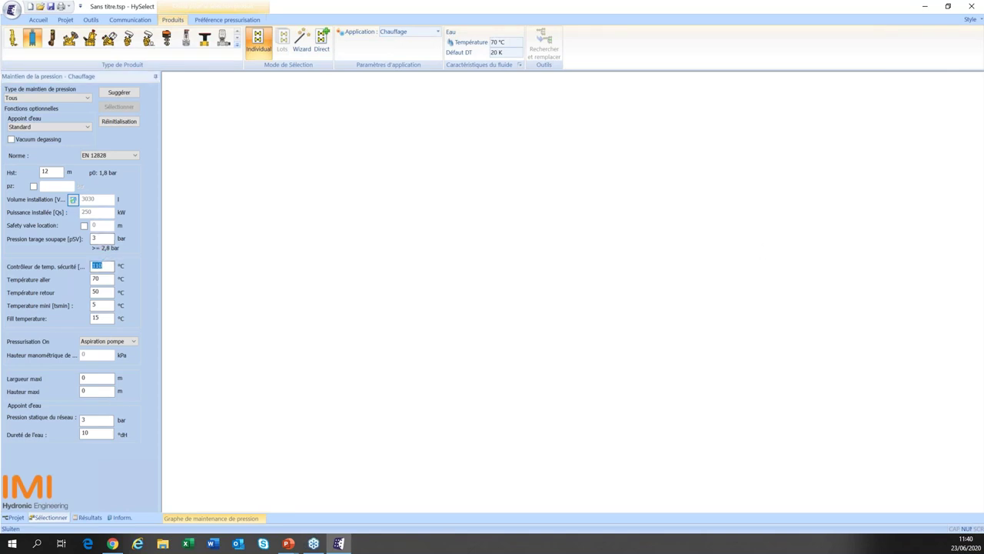
pyautogui.write('90')
pyautogui.click(108, 280)
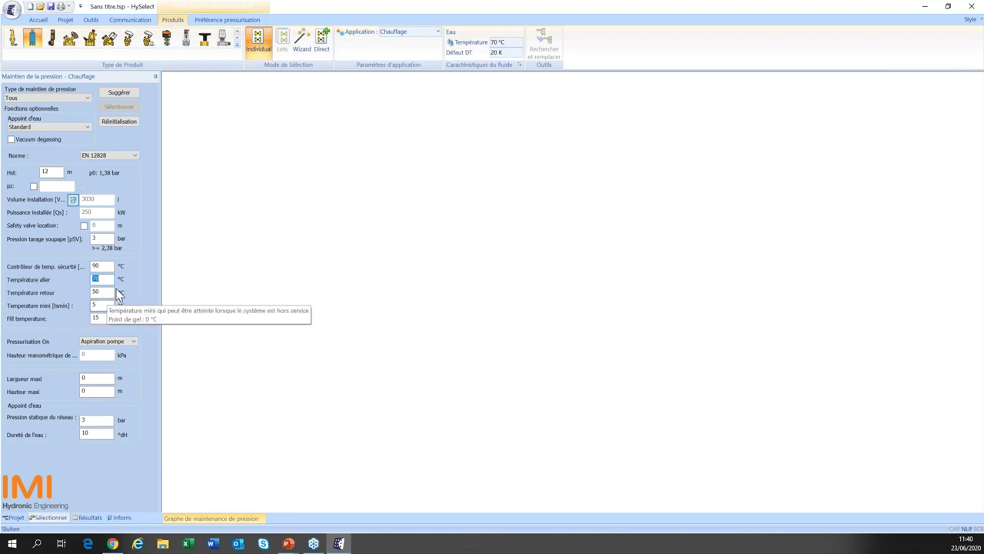
# Step: Generate the product suggestions for the entered data and expand the calculated Résultat section
pyautogui.click(119, 93)
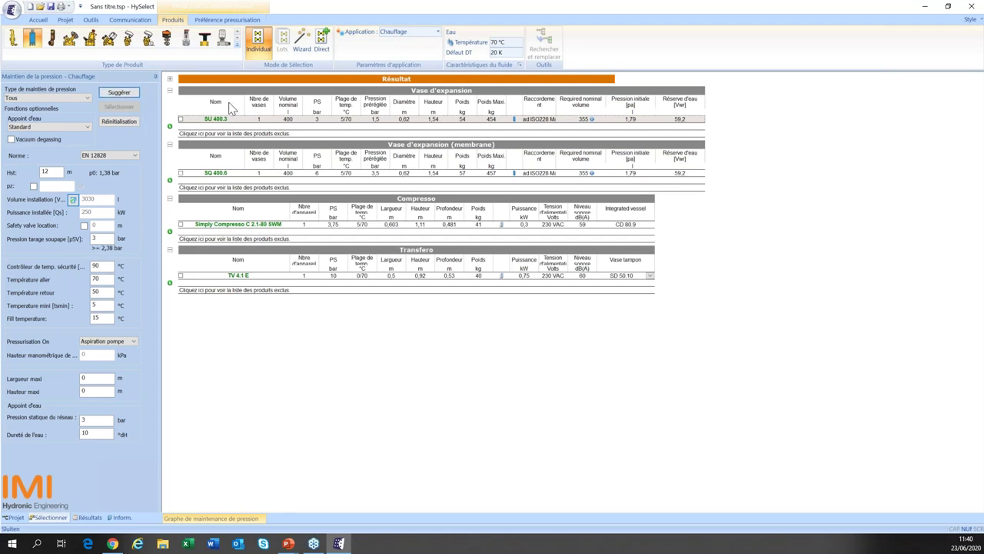
pyautogui.click(169, 78)
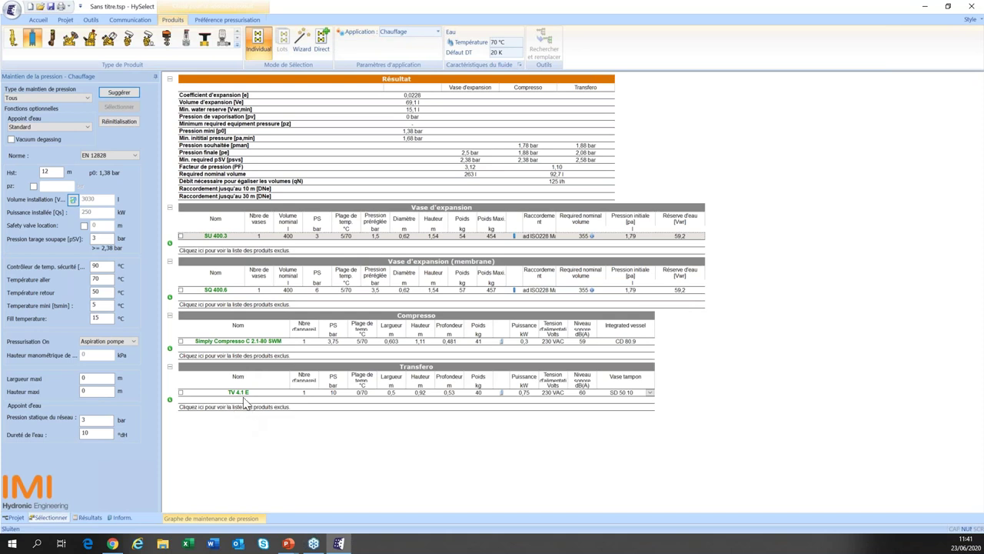
# Step: Select the Simply Compresso C 2.1-80 SWM and add it to the project with the first reference "webinaire"
pyautogui.click(181, 341)
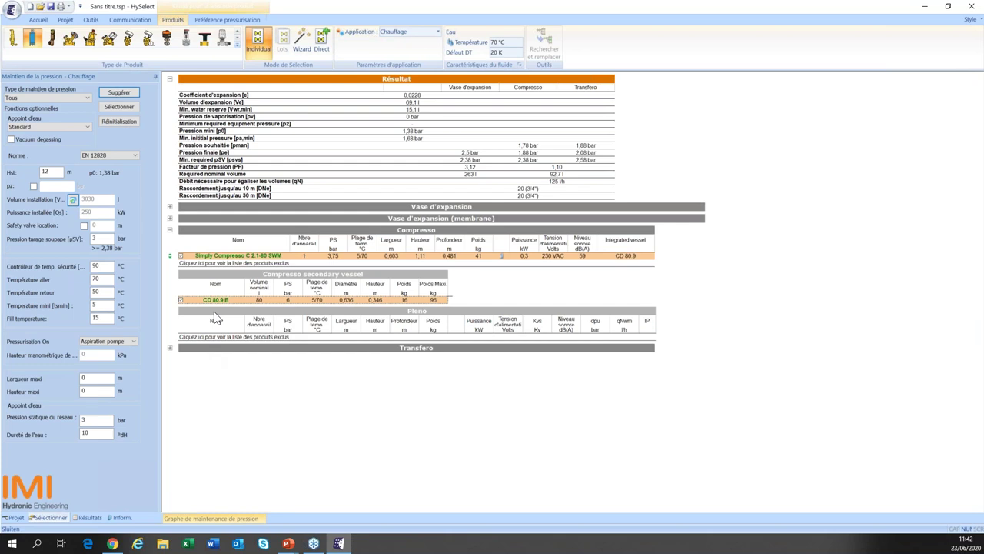
pyautogui.click(123, 106)
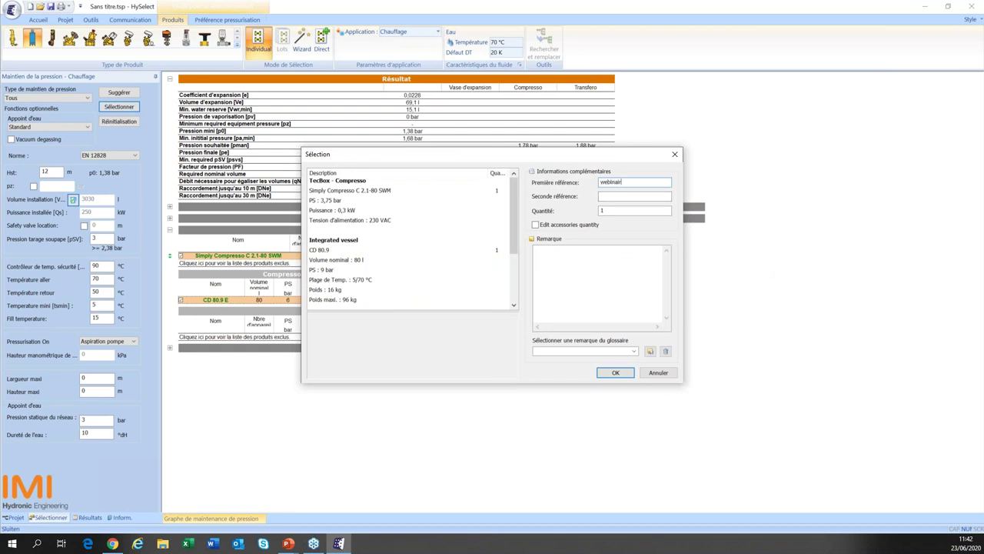
pyautogui.click(626, 375)
# Step: Review the pressure maintenance selection report, including its data, products and graphs, and check the article list
pyautogui.click(90, 517)
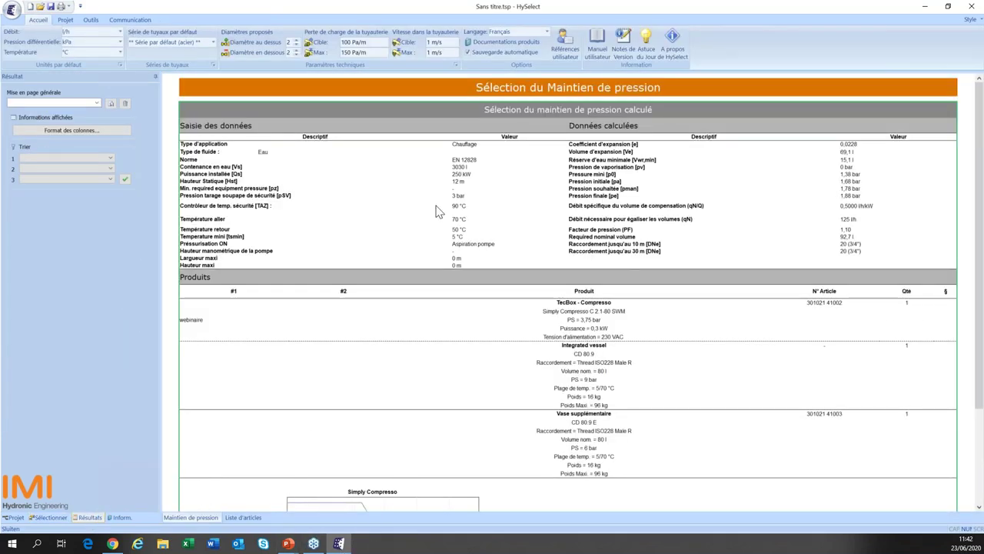
pyautogui.scroll(-2, 823, 292)
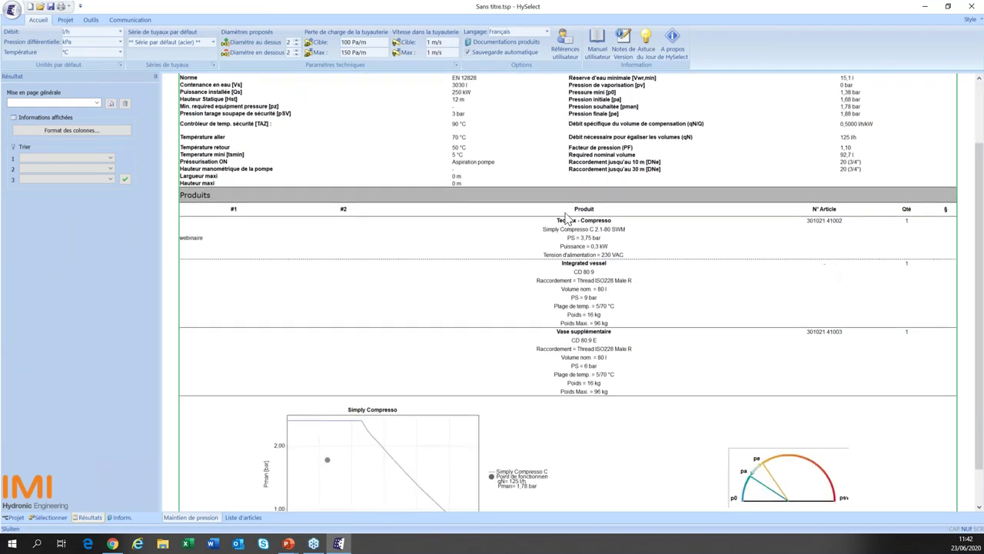
pyautogui.scroll(-1, 615, 361)
pyautogui.scroll(-1, 431, 427)
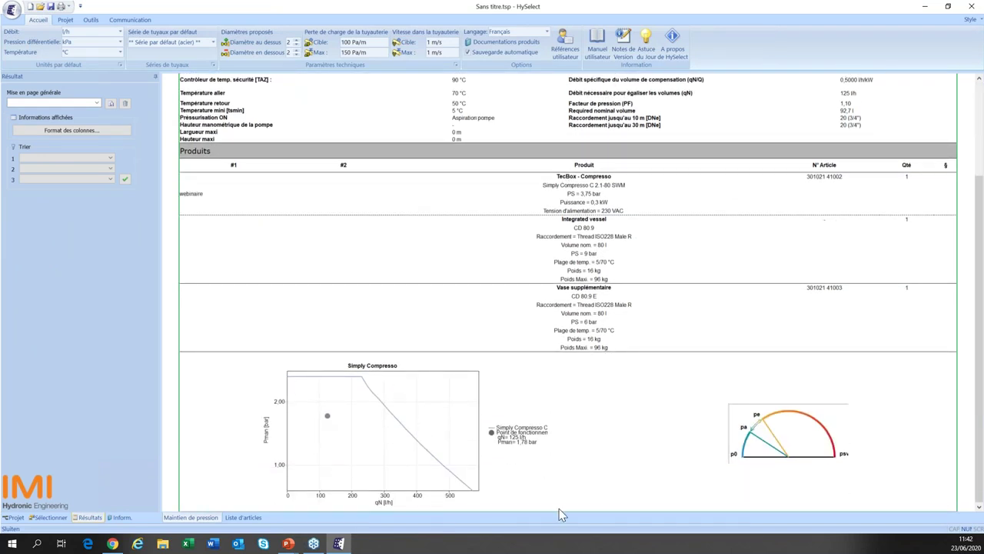
pyautogui.scroll(3, 733, 452)
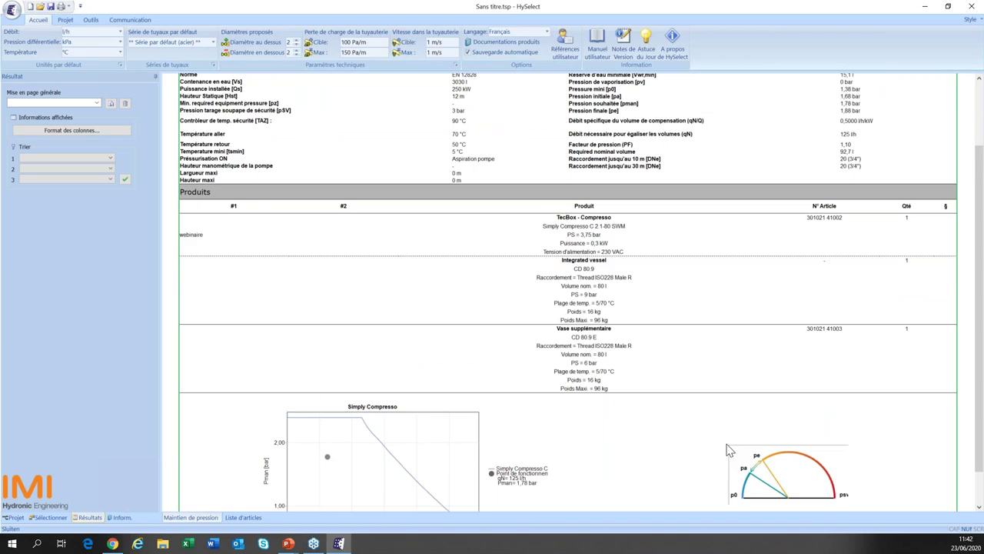
pyautogui.click(231, 519)
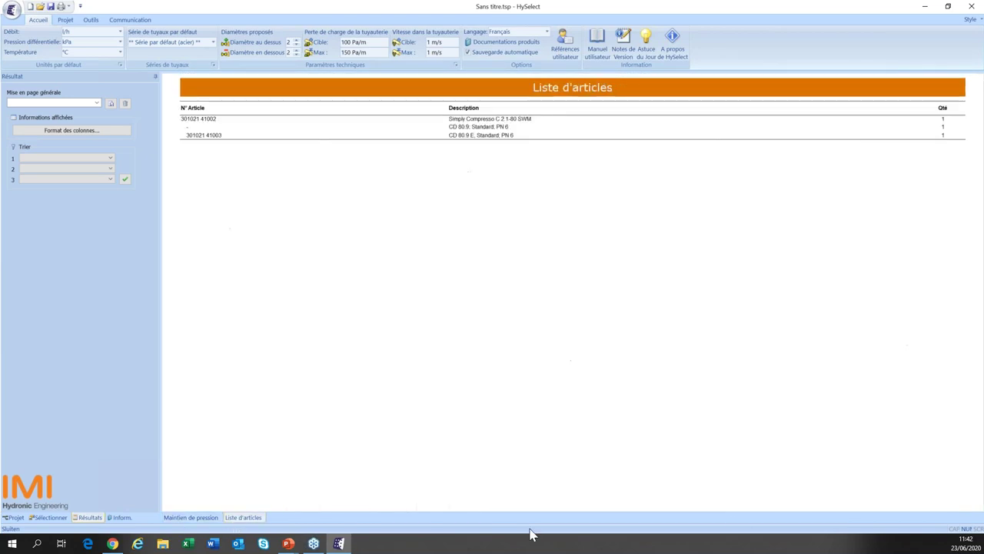
pyautogui.click(208, 520)
pyautogui.scroll(-2, 462, 265)
pyautogui.scroll(2, 461, 261)
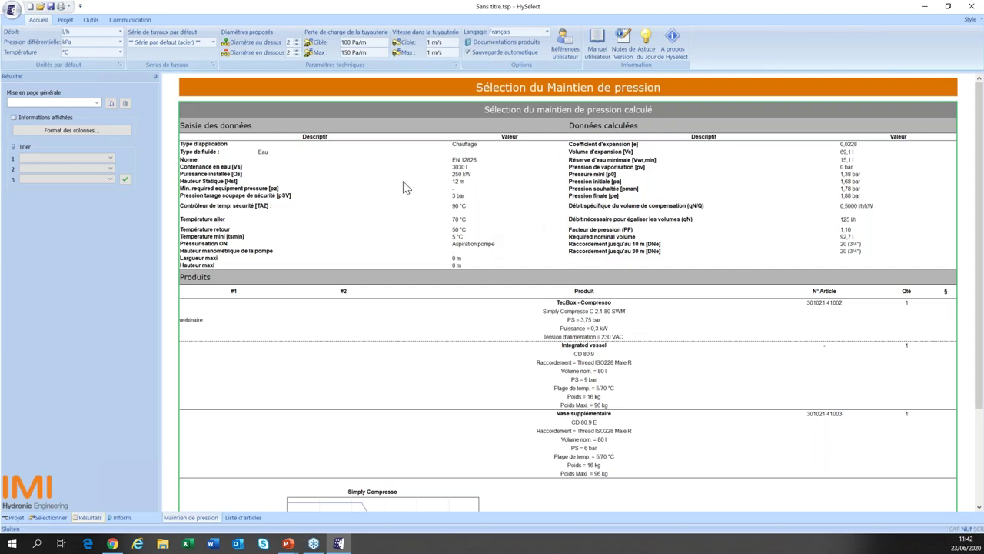
pyautogui.scroll(-3, 431, 296)
pyautogui.scroll(3, 432, 293)
# Step: Return to the product selection, view the simplified Wizard mode and go back to Individual mode
pyautogui.click(52, 519)
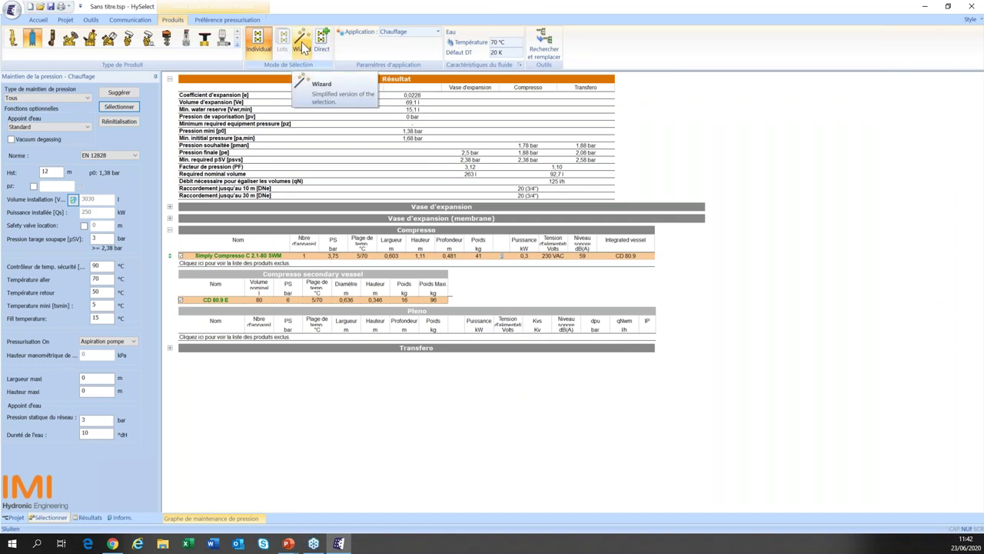
pyautogui.click(302, 46)
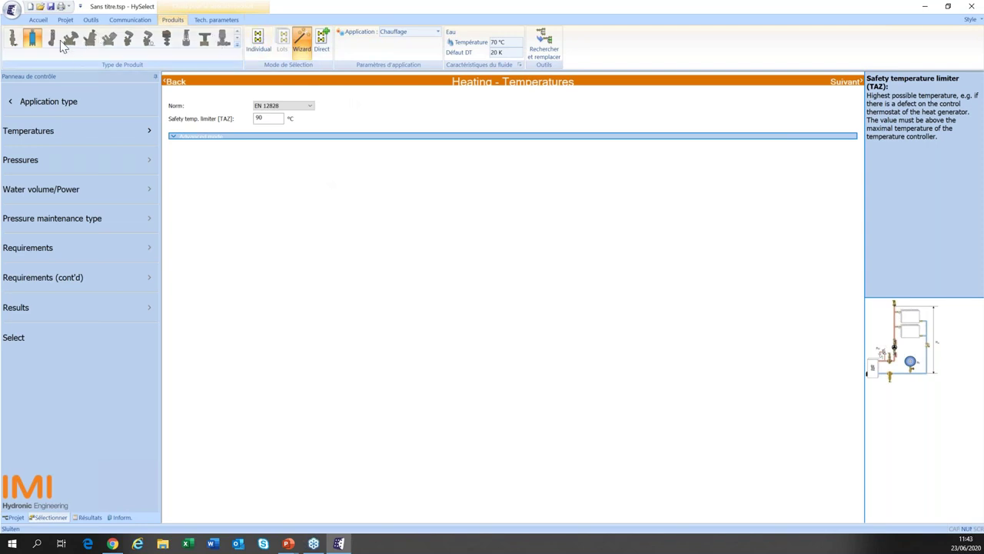
pyautogui.click(260, 45)
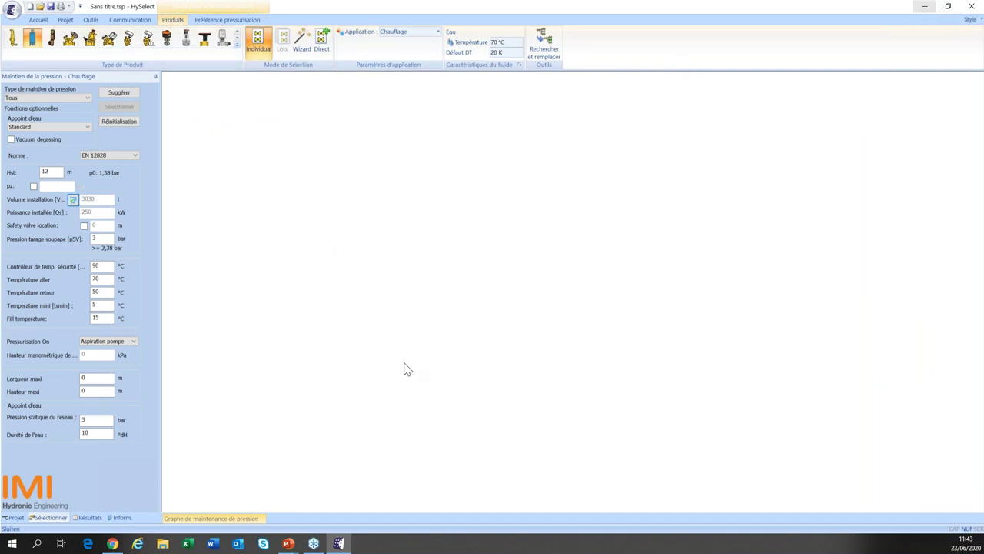
# Step: Switch to the running PowerPoint slideshow and advance to the first bullet of the Conclusion slide
pyautogui.moveTo(288, 543)
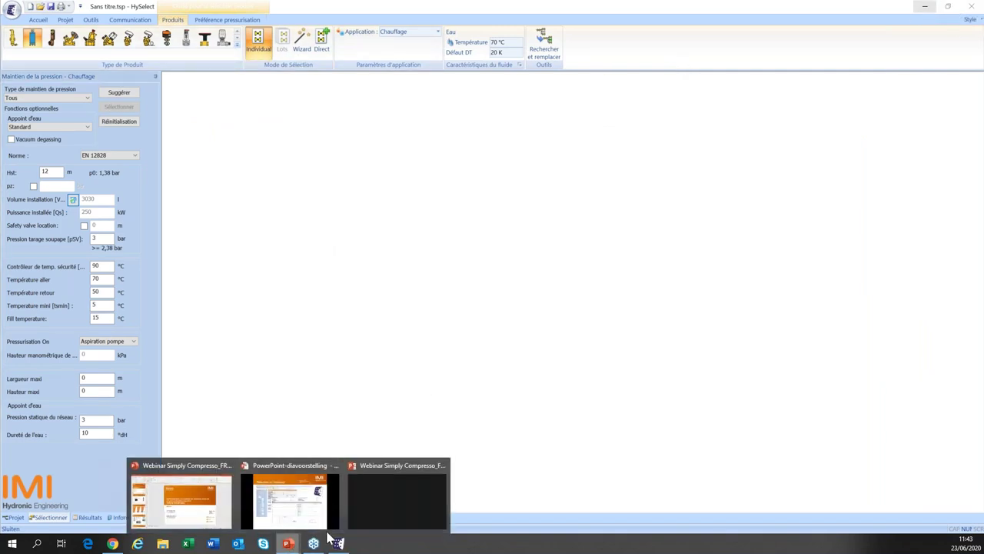
pyautogui.click(293, 502)
pyautogui.press('Right')
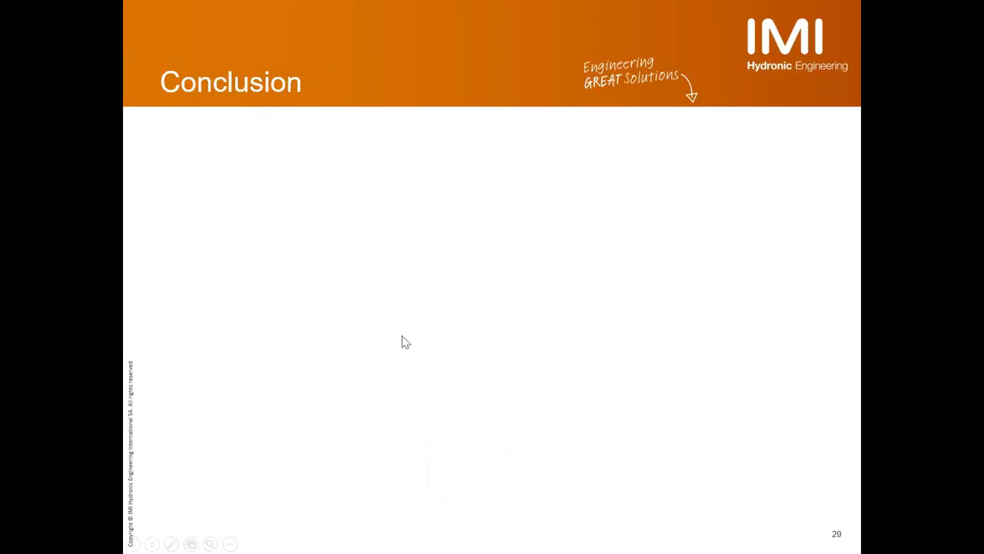
pyautogui.press('Right')
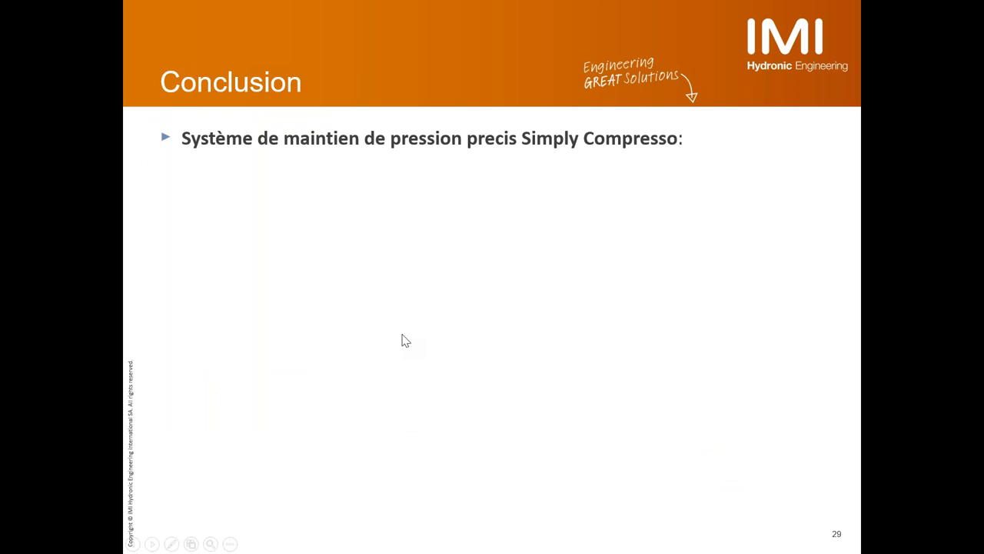